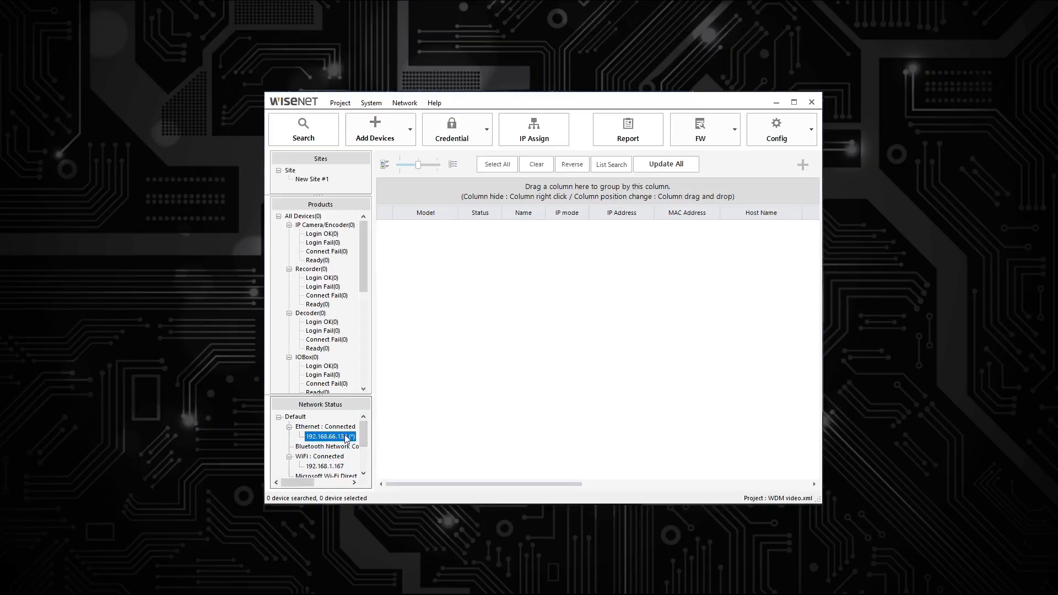
# Step: Search the Default adapter, update all five found devices, and select the XRN-426S recorder
pyautogui.click(297, 418)
pyautogui.click(304, 132)
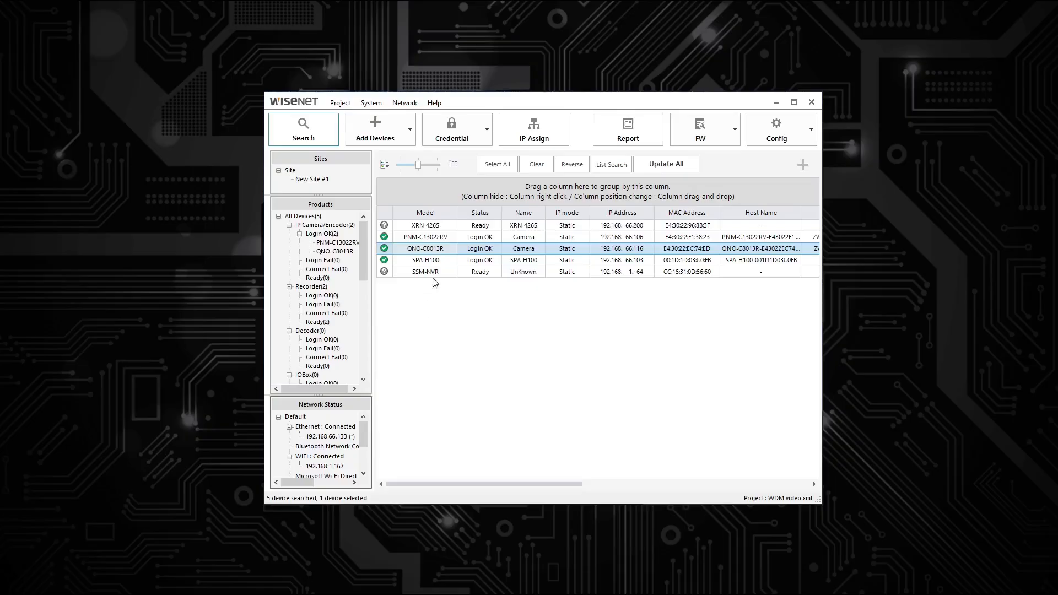
pyautogui.click(680, 167)
pyautogui.click(509, 343)
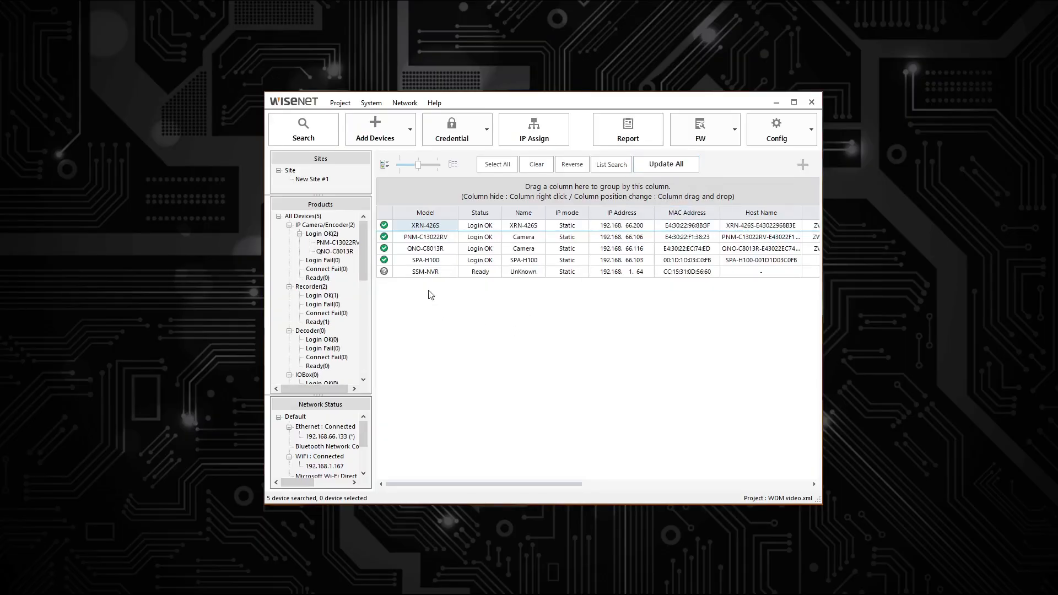
pyautogui.click(399, 226)
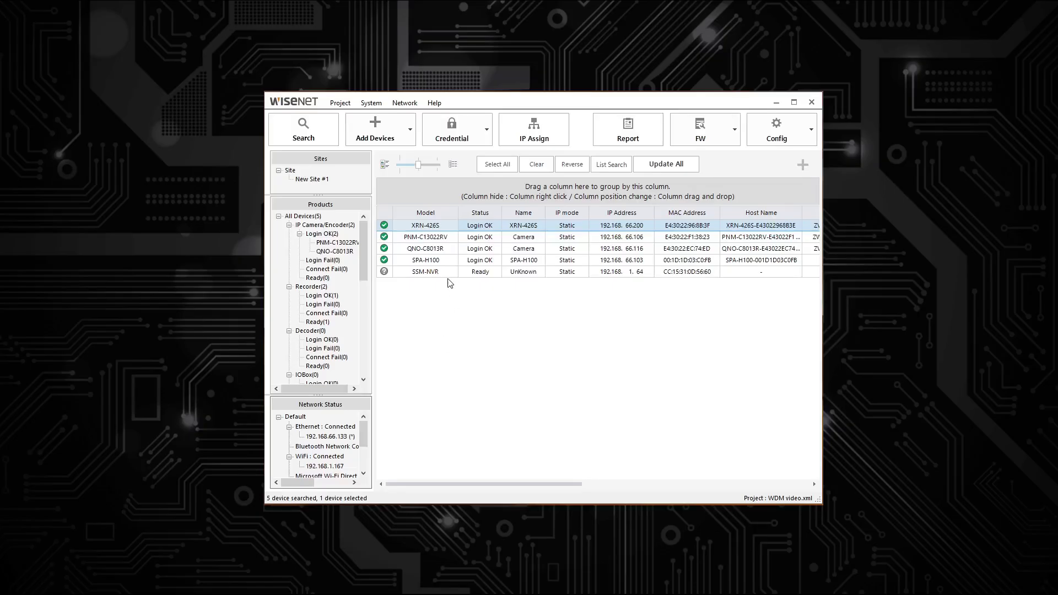
pyautogui.click(329, 226)
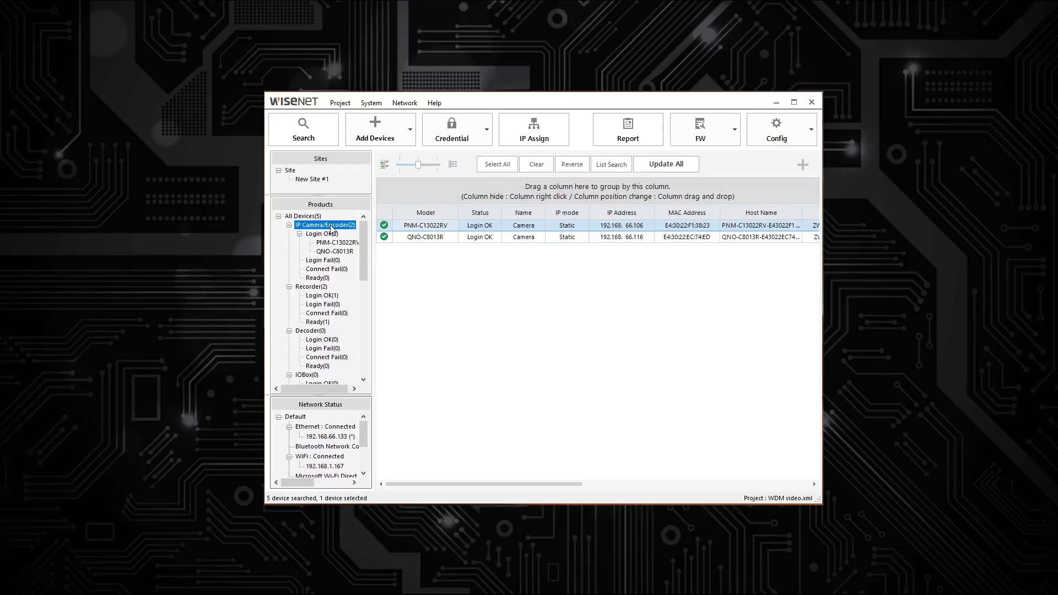
pyautogui.click(312, 288)
pyautogui.click(436, 238)
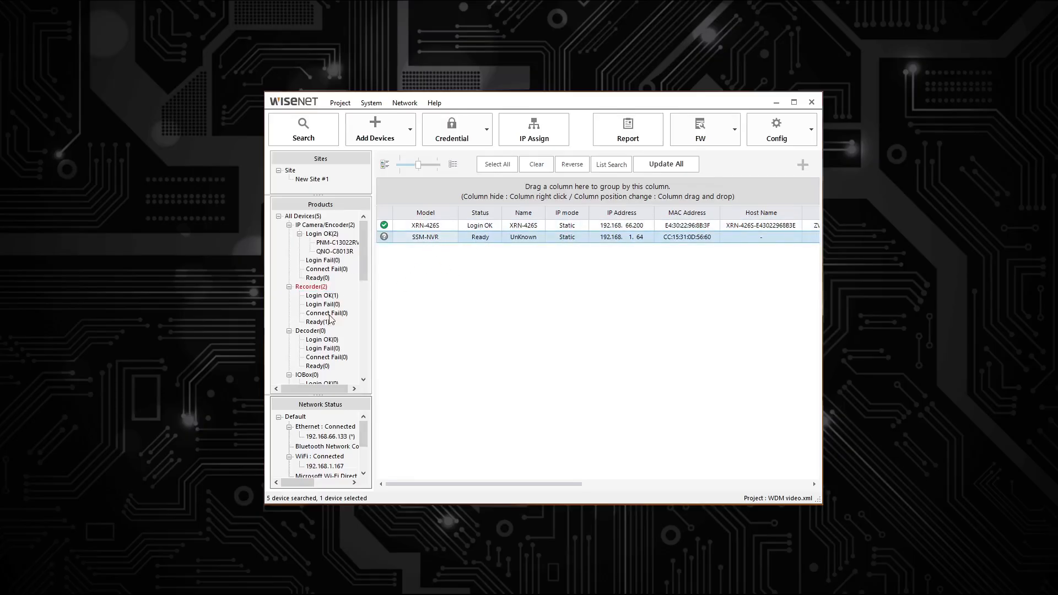
pyautogui.scroll(-3, 329, 293)
pyautogui.click(322, 340)
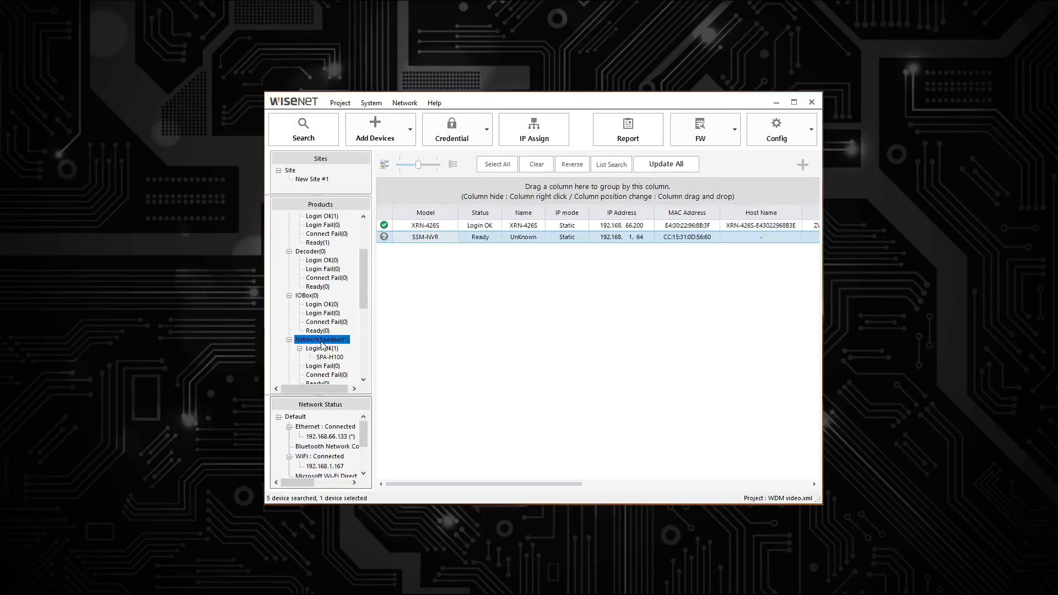
pyautogui.click(430, 226)
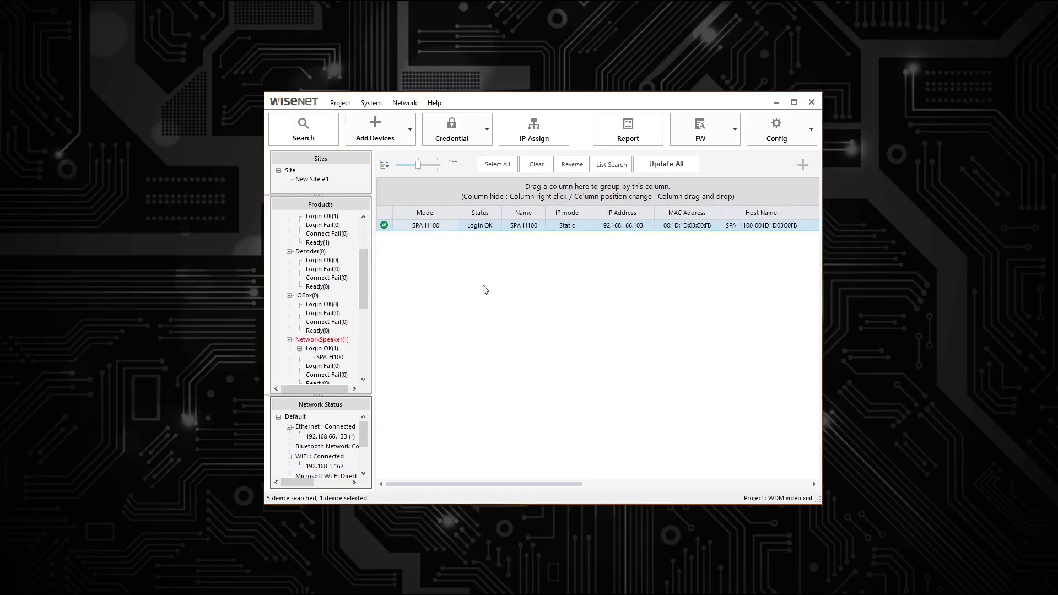
pyautogui.scroll(3, 357, 280)
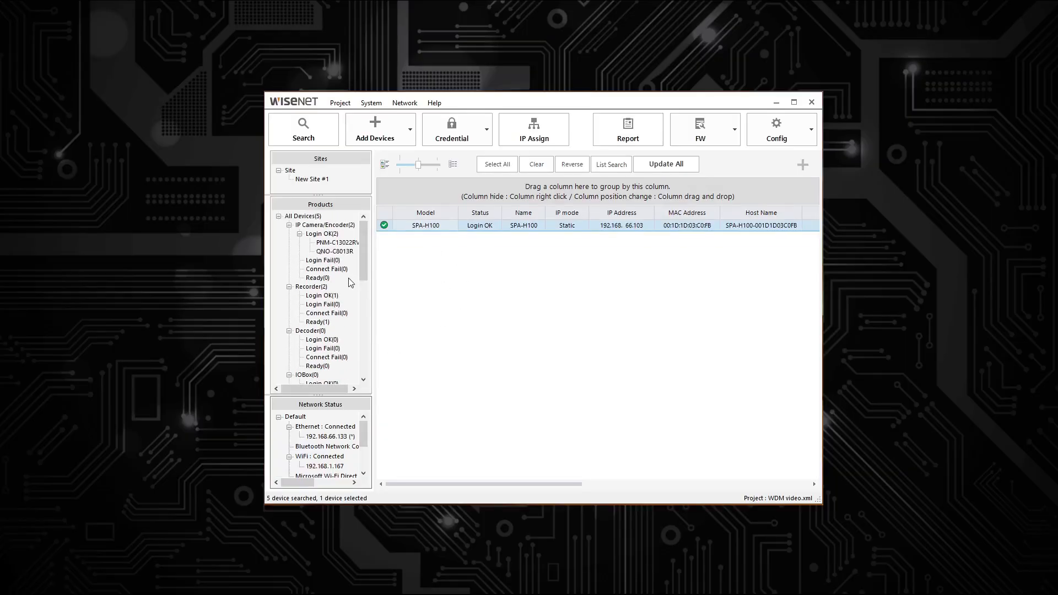
pyautogui.click(315, 217)
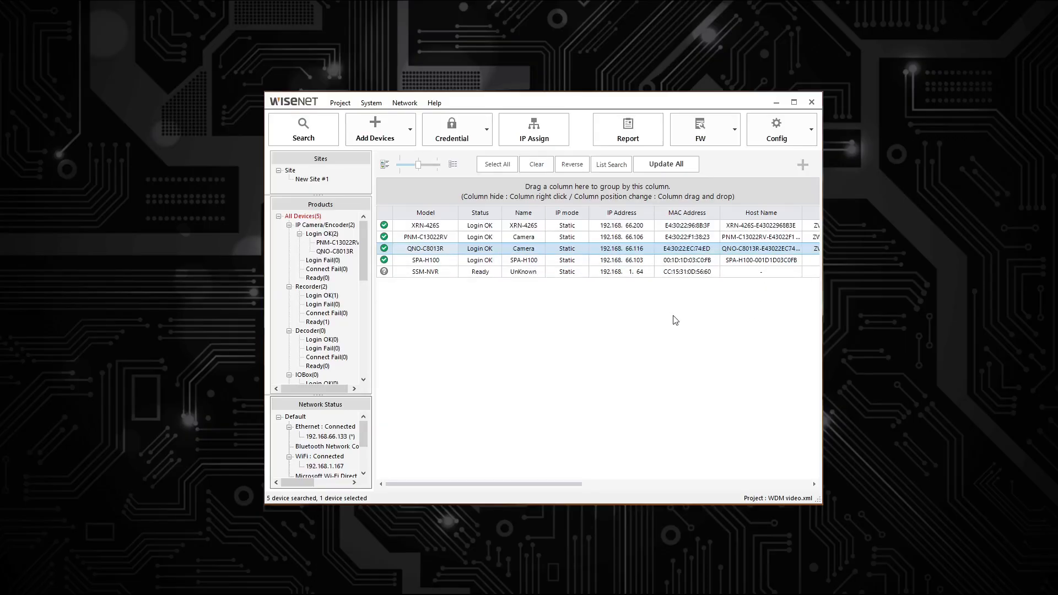
# Step: Choose Event Setup from the QNO-C8013R camera's configuration list
pyautogui.click(802, 167)
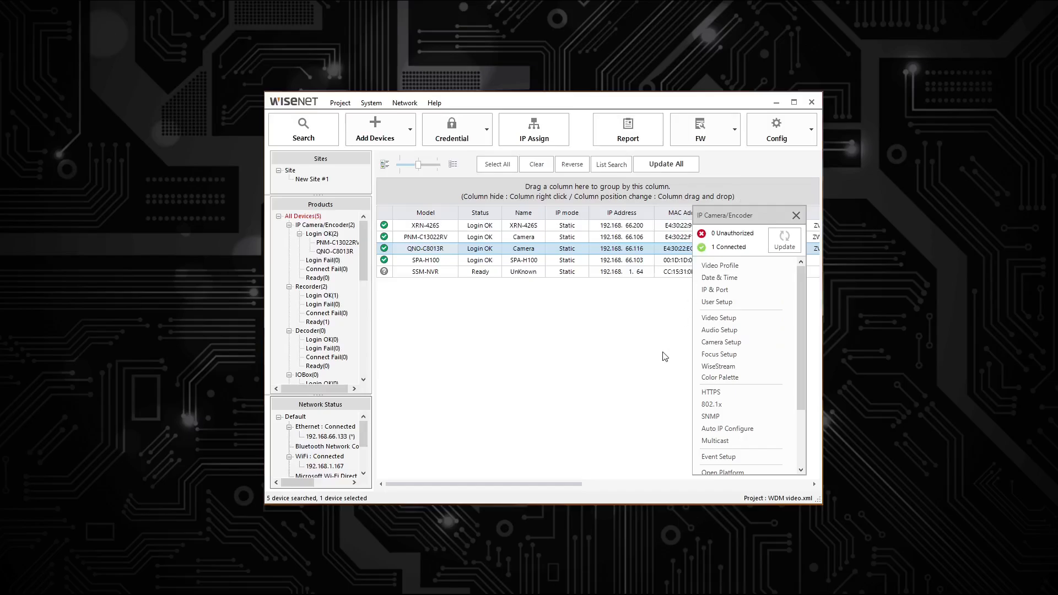
pyautogui.click(796, 215)
pyautogui.click(807, 164)
pyautogui.scroll(-2, 744, 326)
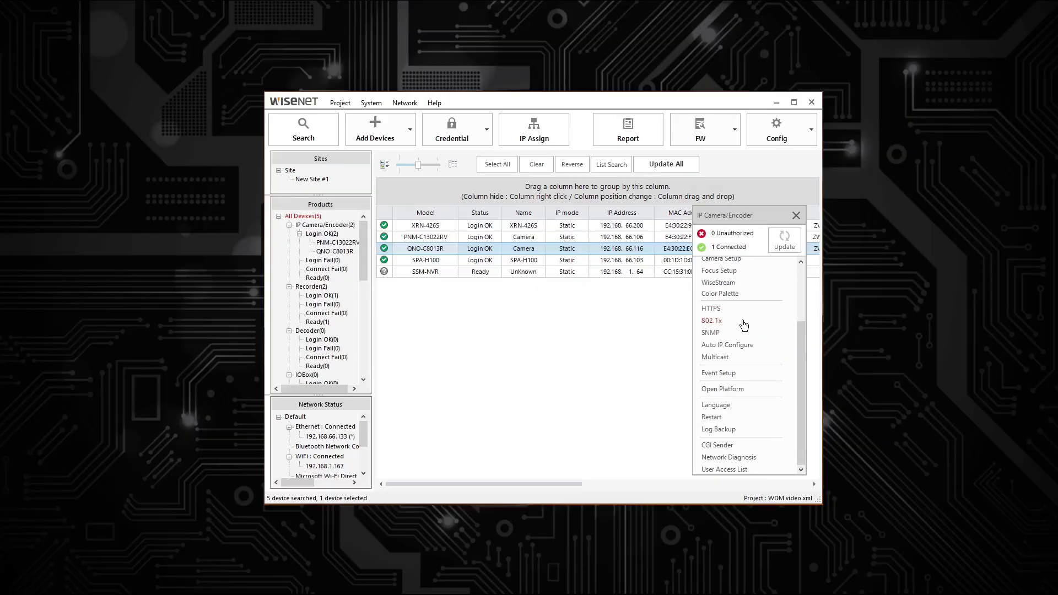
pyautogui.click(716, 375)
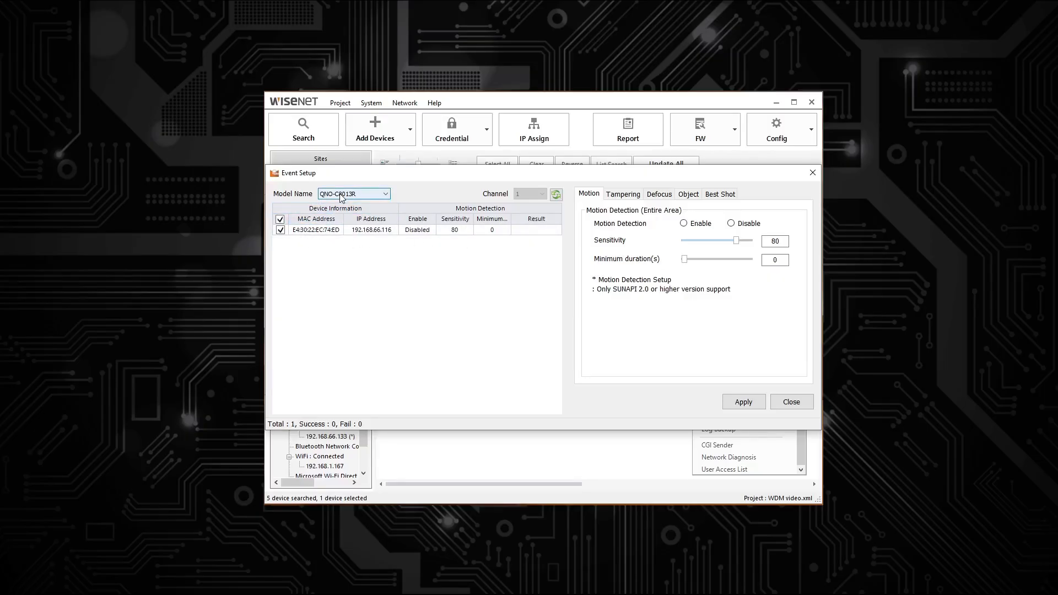
# Step: Enable and apply motion detection and tampering detection on the QNO-C8013R
pyautogui.click(325, 233)
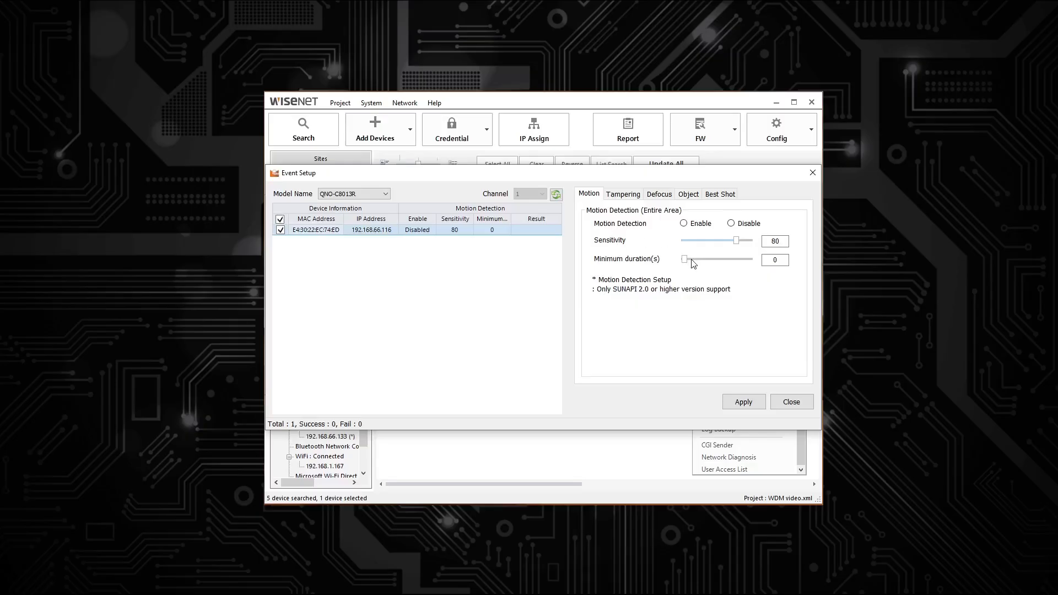
pyautogui.click(684, 224)
pyautogui.click(738, 407)
pyautogui.click(623, 195)
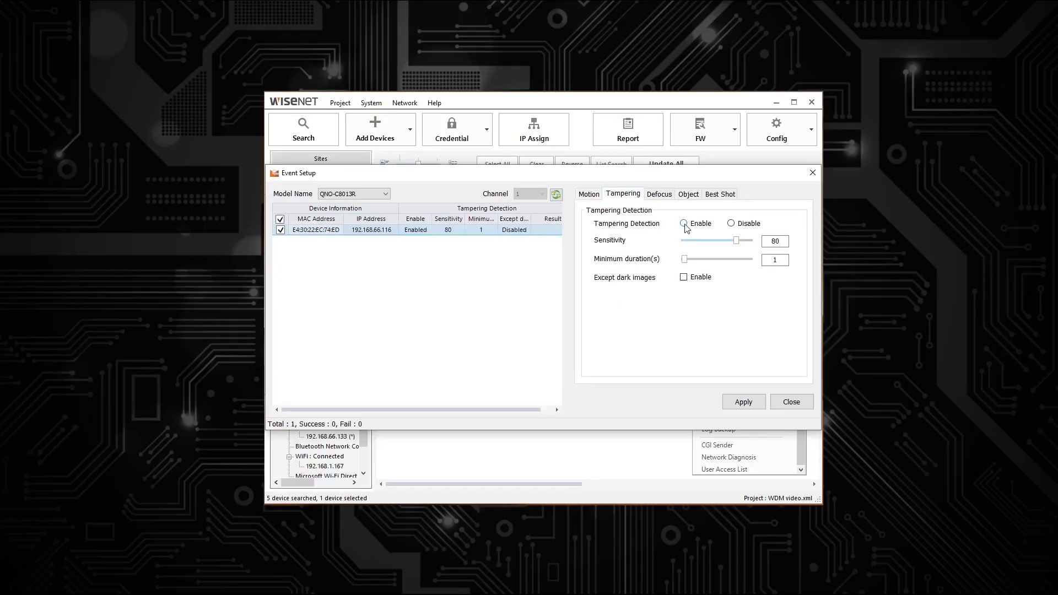
pyautogui.click(684, 223)
pyautogui.click(742, 402)
# Step: Enable and apply defocus detection, then set it back to Disable
pyautogui.click(659, 193)
pyautogui.click(684, 223)
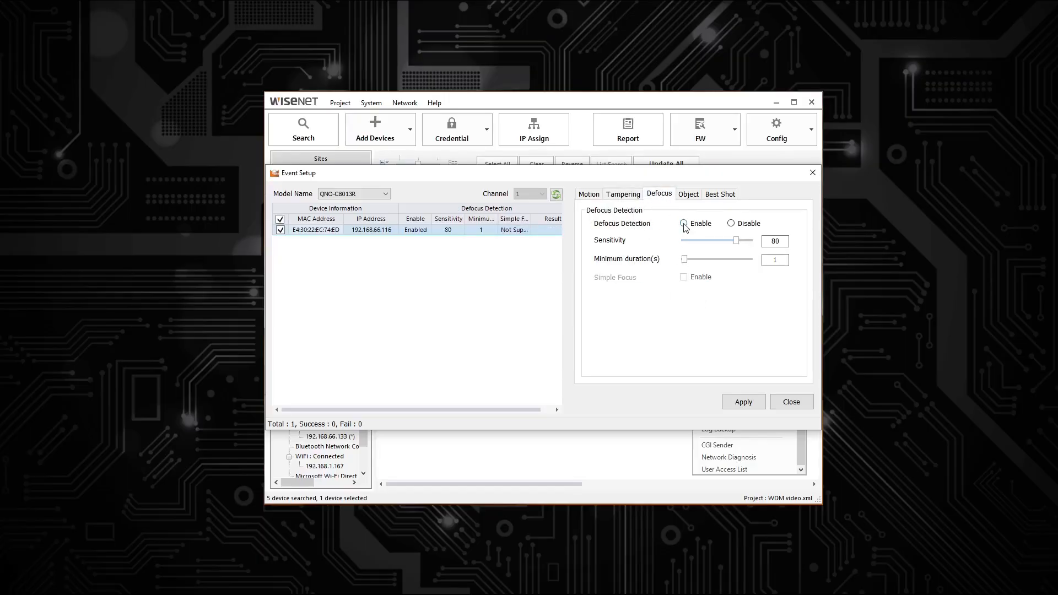
pyautogui.click(742, 401)
pyautogui.click(732, 224)
# Step: Apply defocus detection as disabled and apply object detection disabled too
pyautogui.click(743, 402)
pyautogui.click(689, 196)
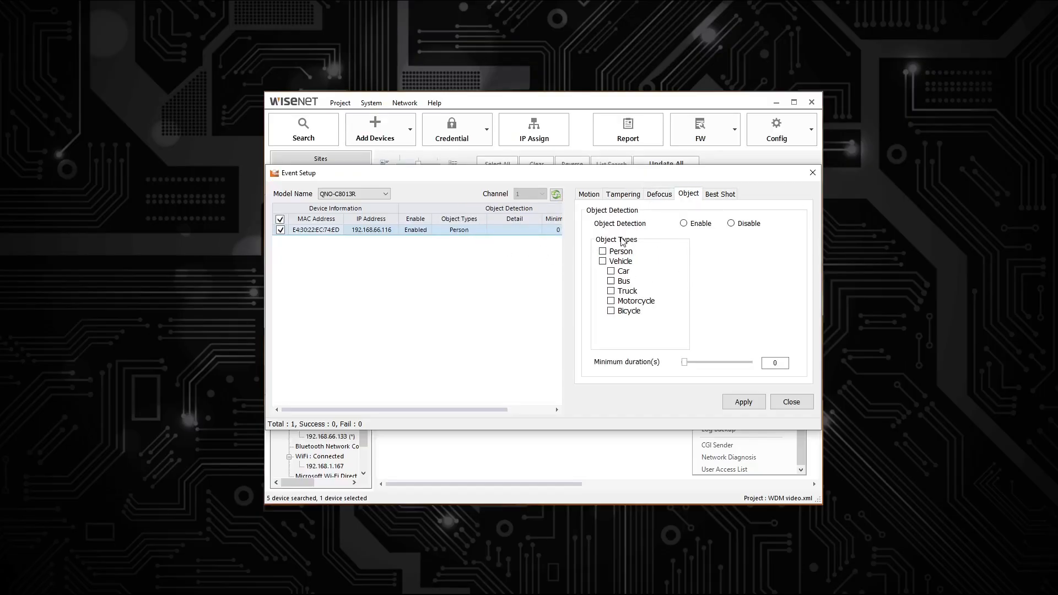
pyautogui.click(684, 224)
pyautogui.click(731, 224)
pyautogui.click(743, 401)
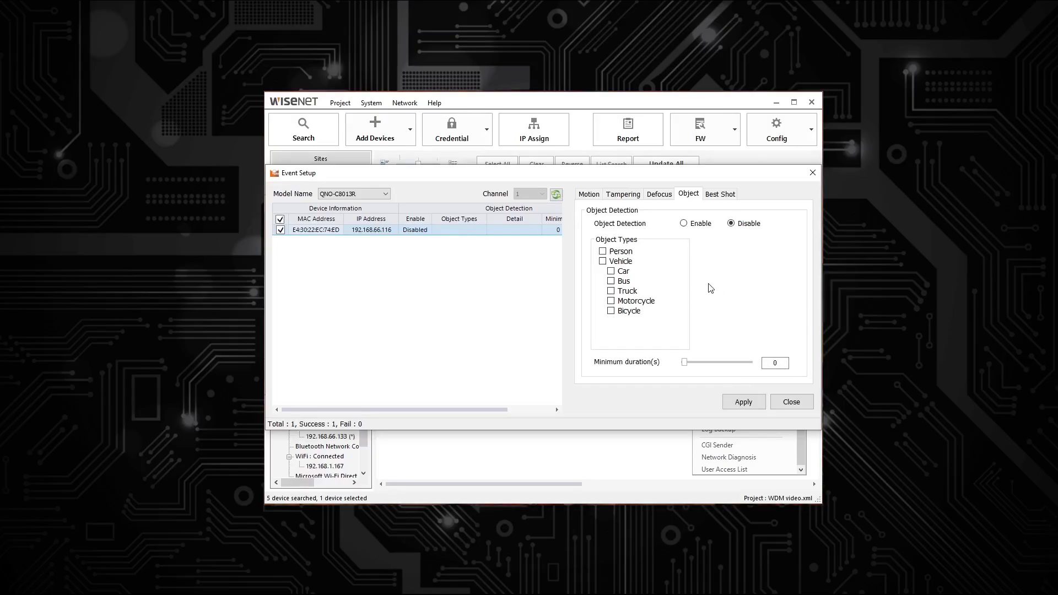
# Step: Enable object detection for Person and all Vehicle types and apply it
pyautogui.click(684, 224)
pyautogui.click(603, 252)
pyautogui.click(602, 261)
pyautogui.click(745, 397)
pyautogui.click(521, 409)
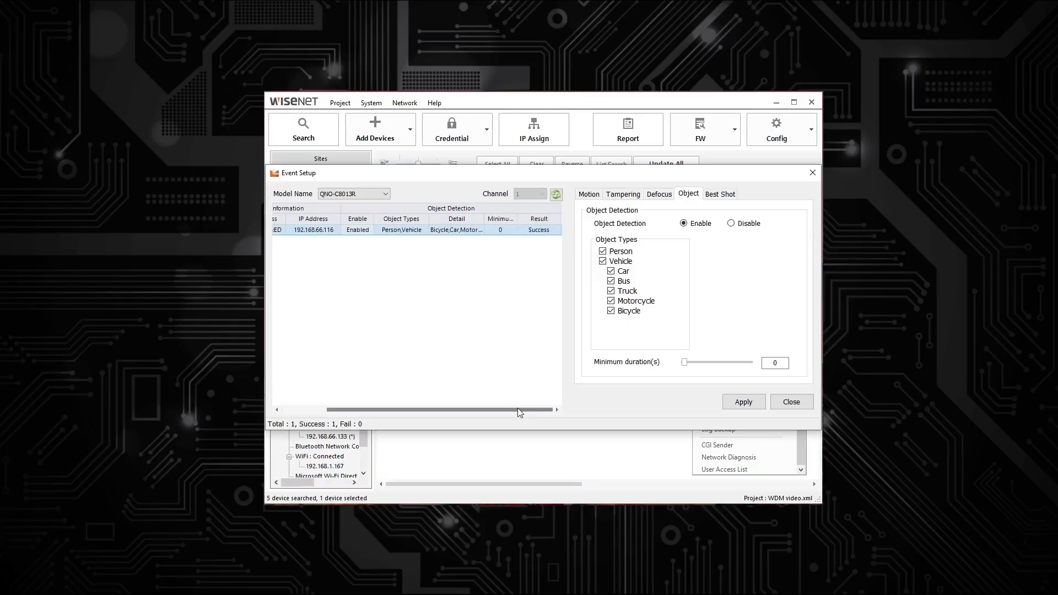
pyautogui.moveTo(519, 409); pyautogui.dragTo(411, 409)
# Step: Apply Person and Vehicle best shots, then close Event Setup
pyautogui.click(720, 194)
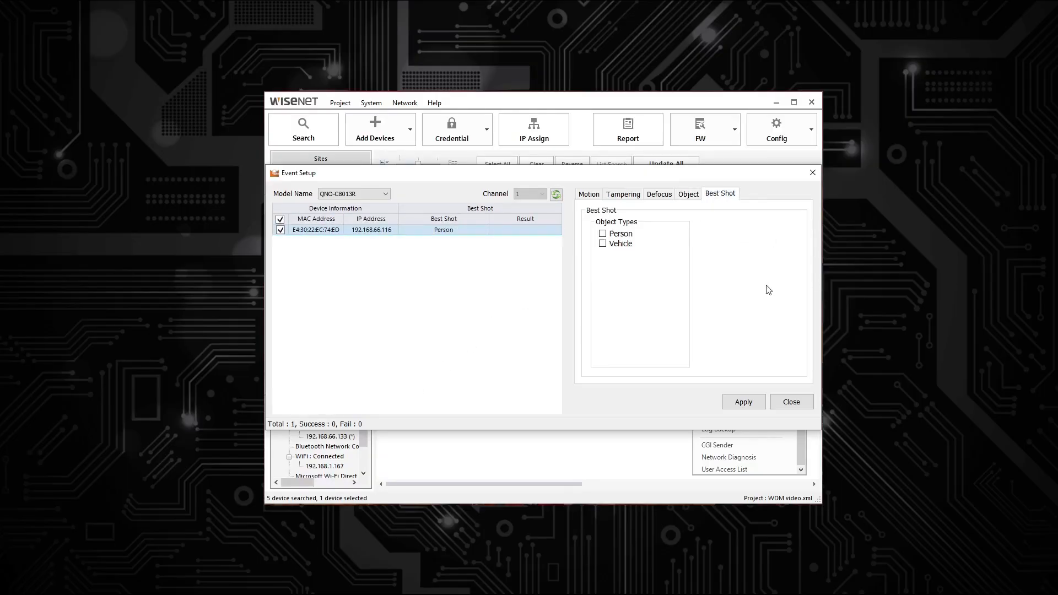
pyautogui.click(612, 234)
pyautogui.click(611, 244)
pyautogui.click(747, 401)
pyautogui.click(792, 401)
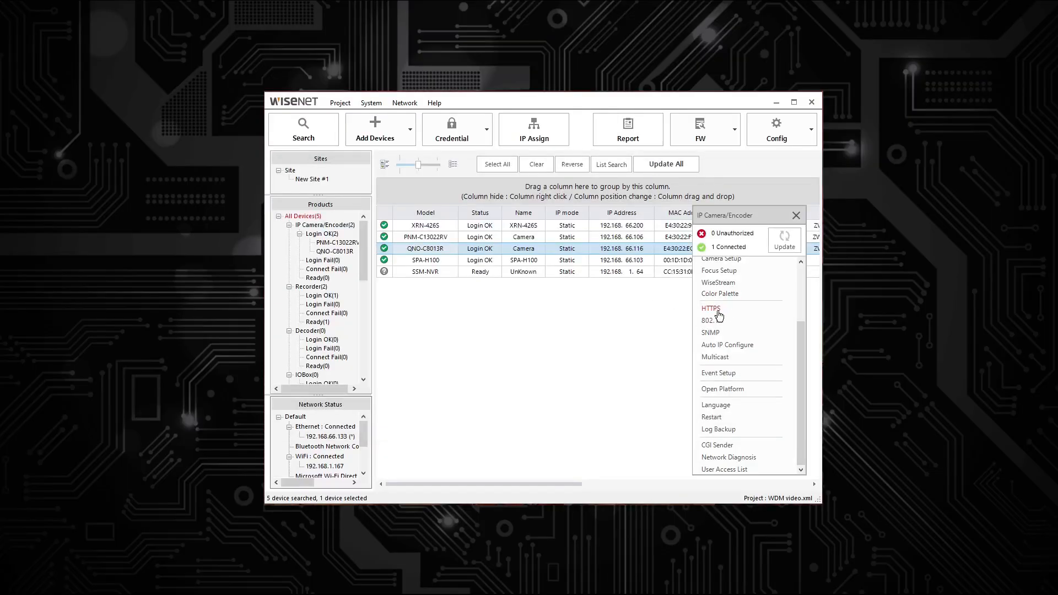
# Step: Enable HTTPS with the HTW_default certificate, secure cipher suites only, TLSv1_2 and TLSv1_3
pyautogui.click(711, 309)
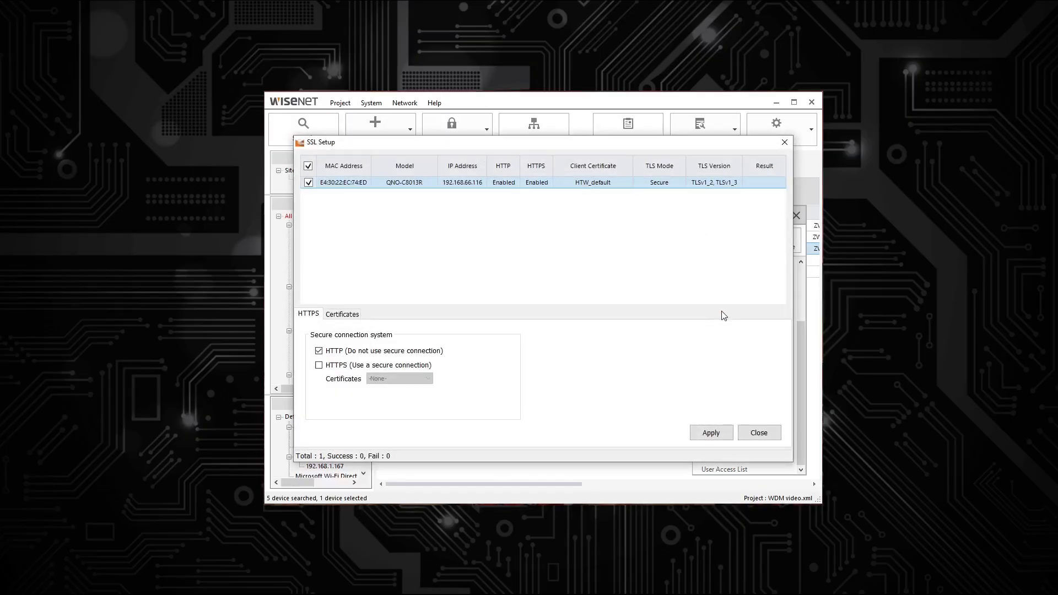
pyautogui.click(353, 369)
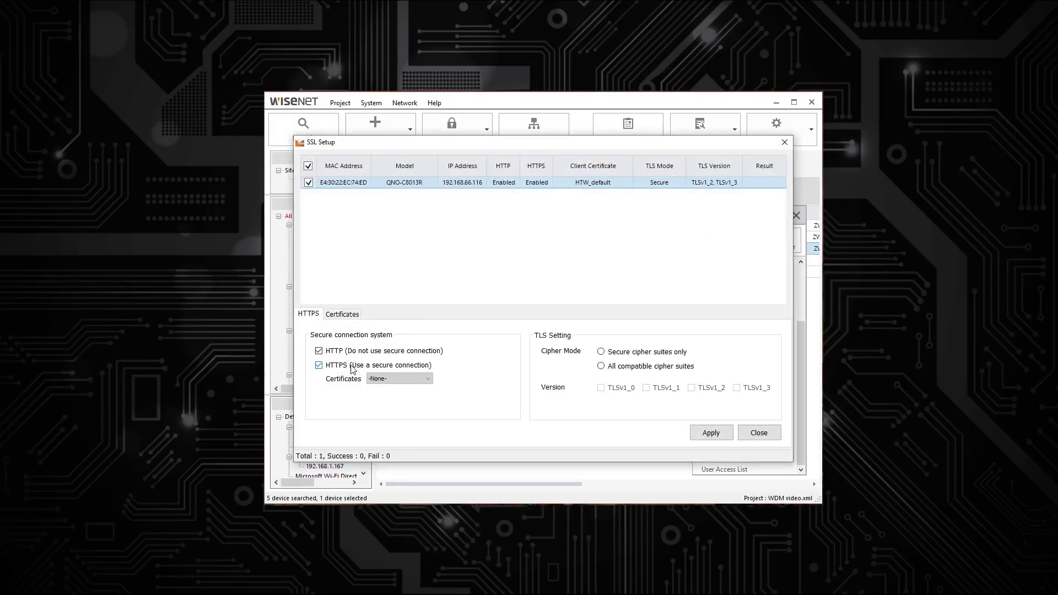
pyautogui.click(398, 379)
pyautogui.click(395, 395)
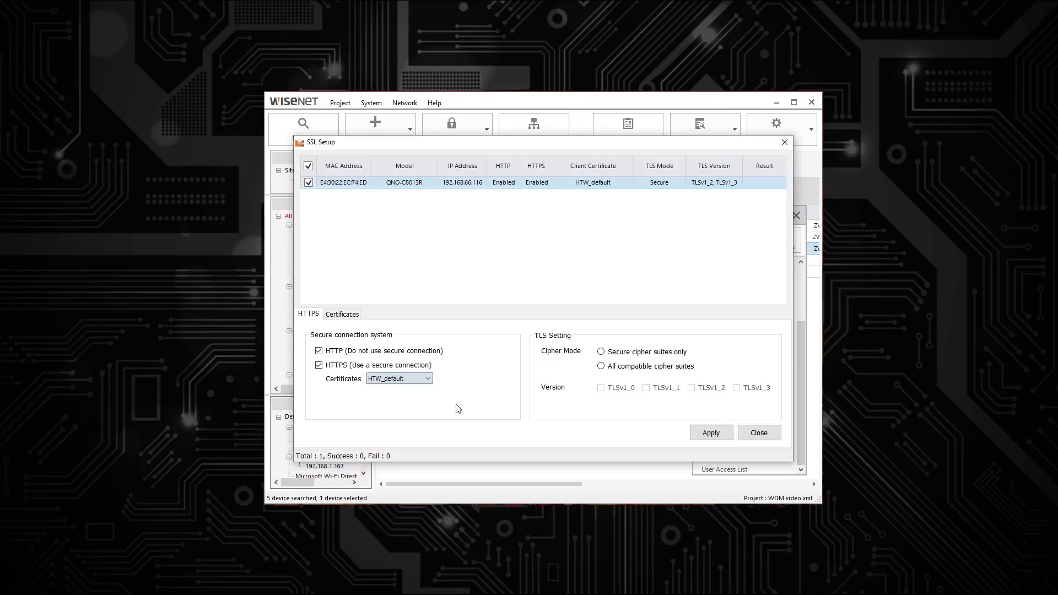
pyautogui.click(615, 357)
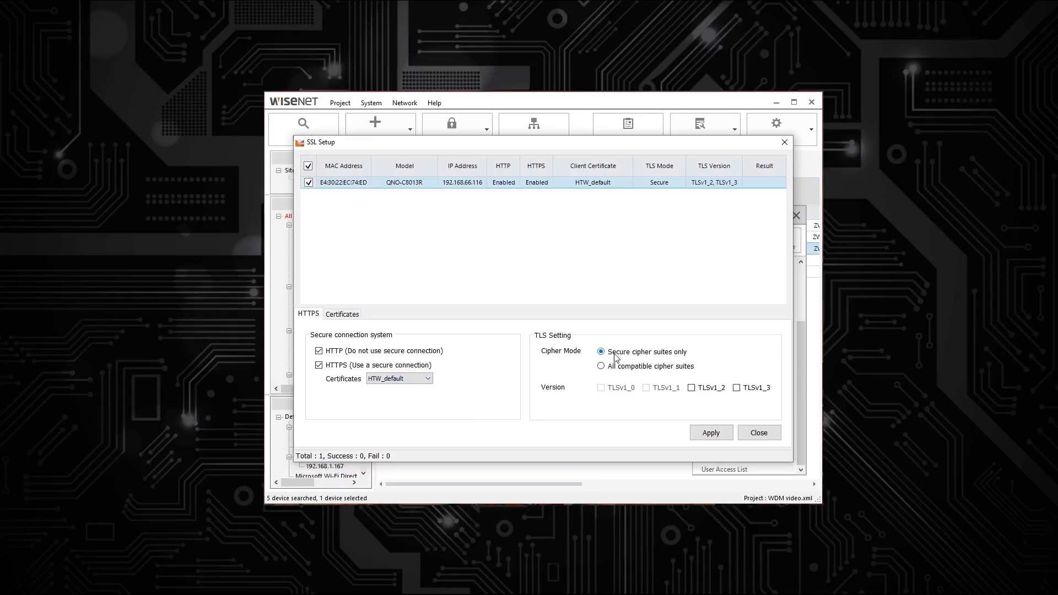
pyautogui.click(691, 389)
pyautogui.click(737, 389)
# Step: Try all compatible cipher suites with TLSv1_0–1_3, revert to secure-only, then apply and close
pyautogui.click(737, 388)
pyautogui.click(691, 388)
pyautogui.click(631, 366)
pyautogui.click(602, 389)
pyautogui.click(645, 390)
pyautogui.click(692, 389)
pyautogui.click(737, 389)
pyautogui.click(622, 354)
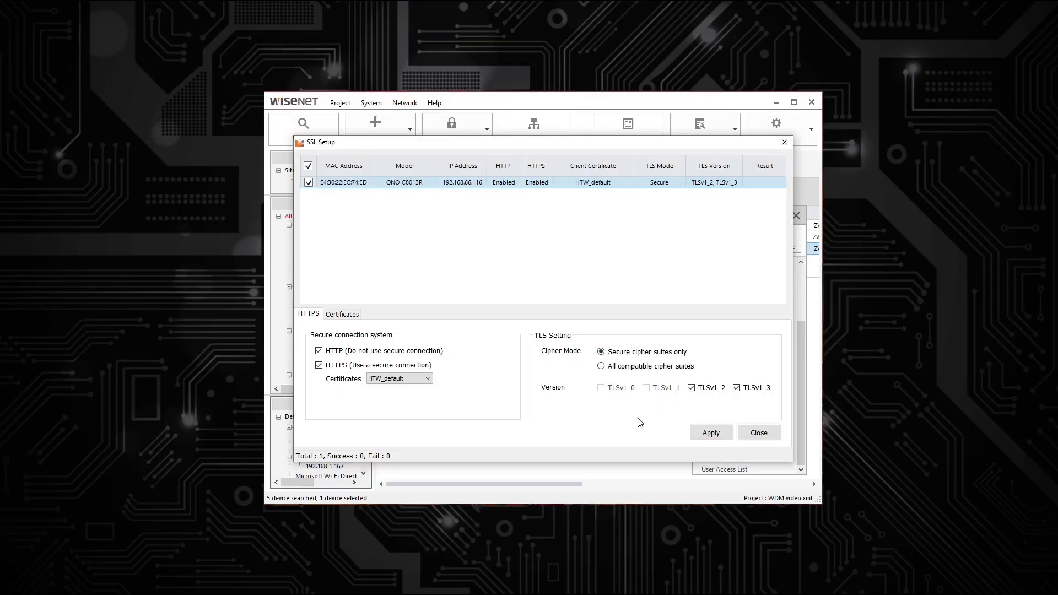
pyautogui.click(709, 432)
pyautogui.click(758, 433)
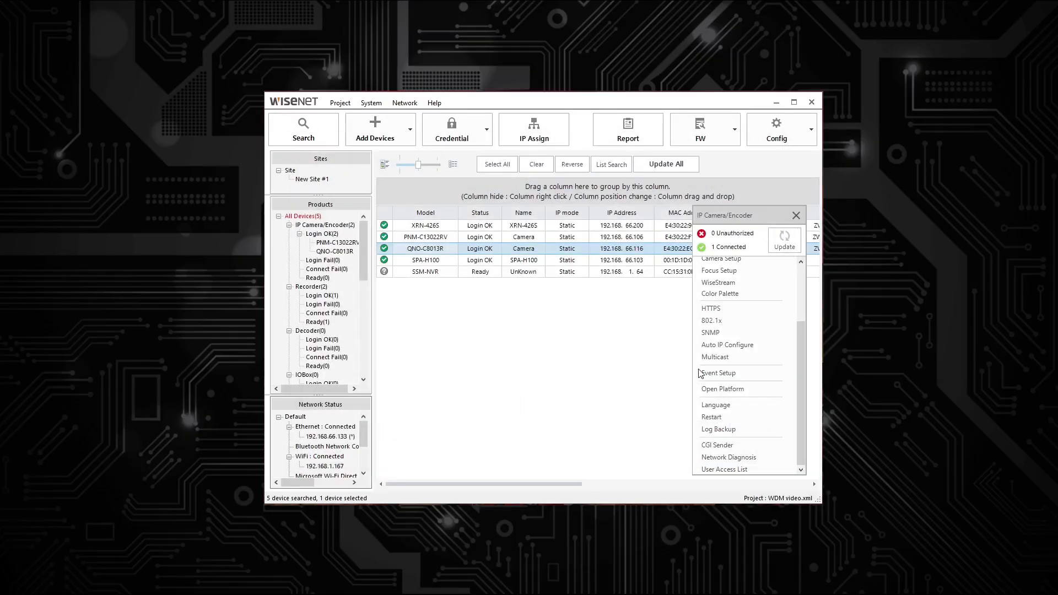
# Step: In Camera Setup's Exposure tab, set anti flicker to 50 and return brightness to 50
pyautogui.click(803, 165)
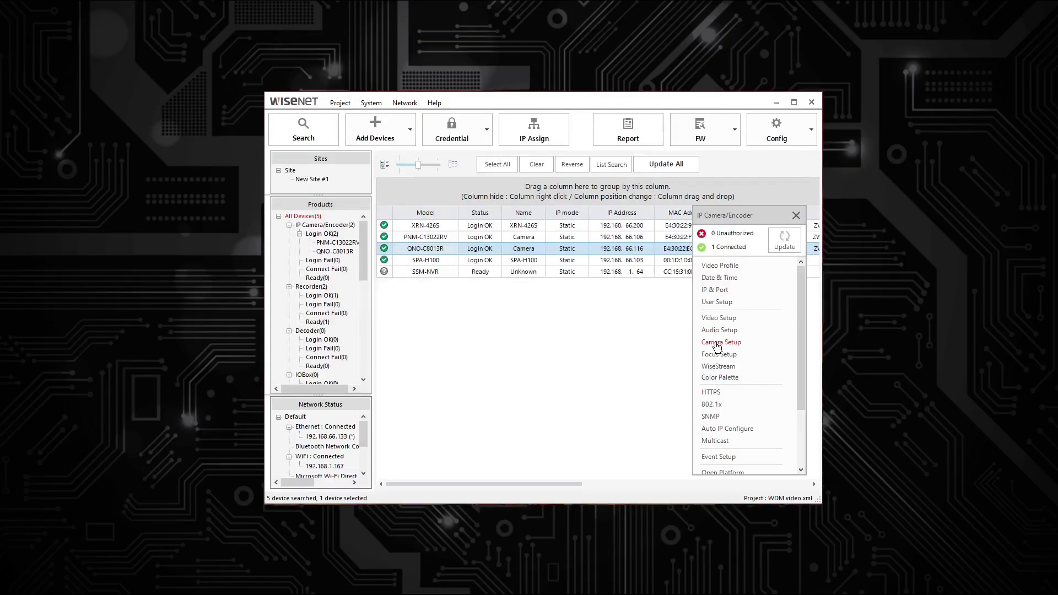
pyautogui.click(717, 345)
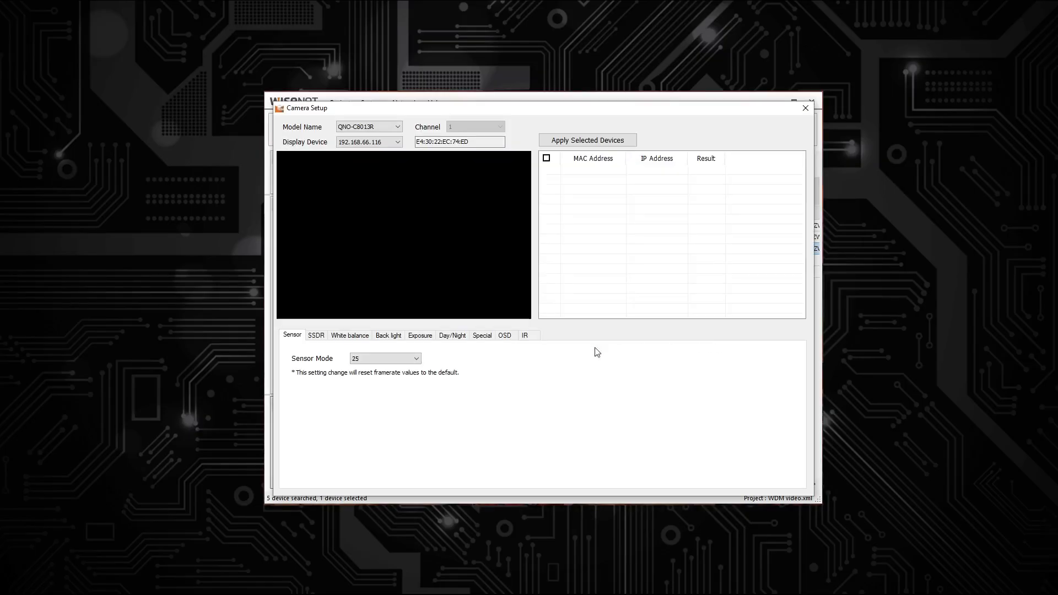
pyautogui.click(419, 337)
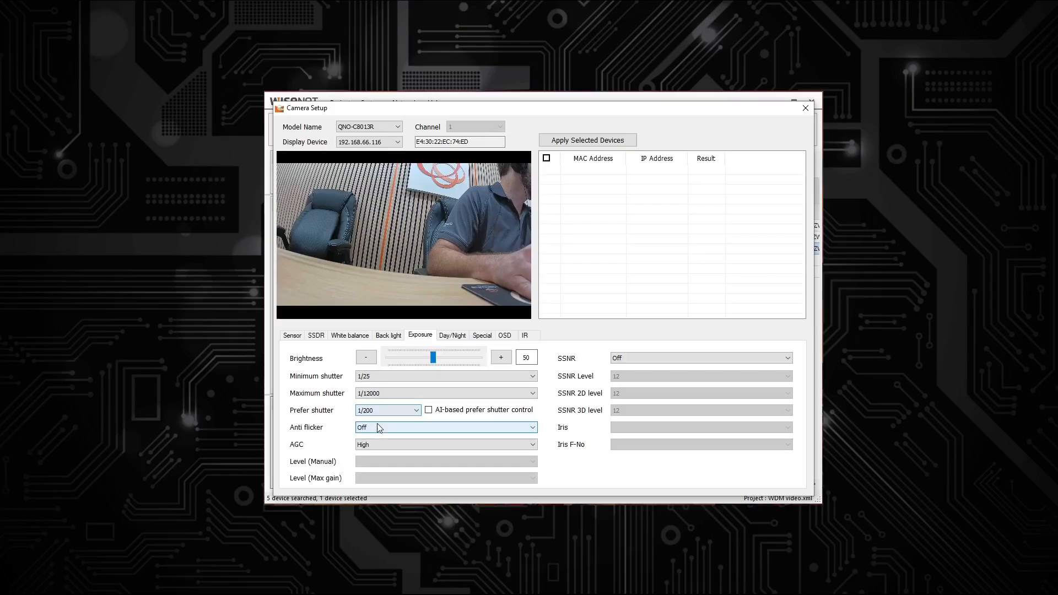
pyautogui.scroll(-1, 377, 428)
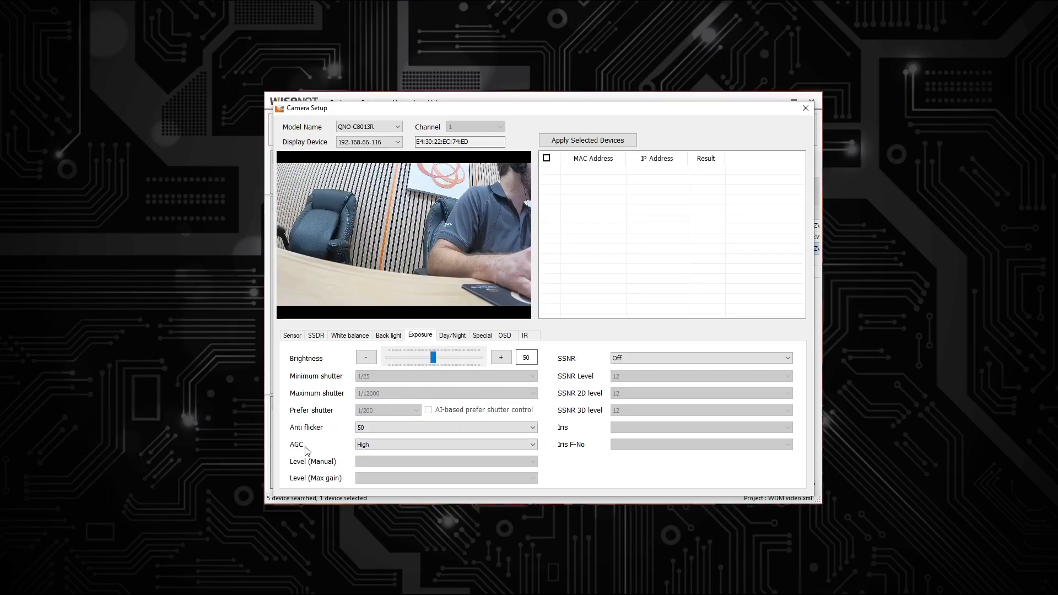
pyautogui.moveTo(434, 357); pyautogui.dragTo(353, 362)
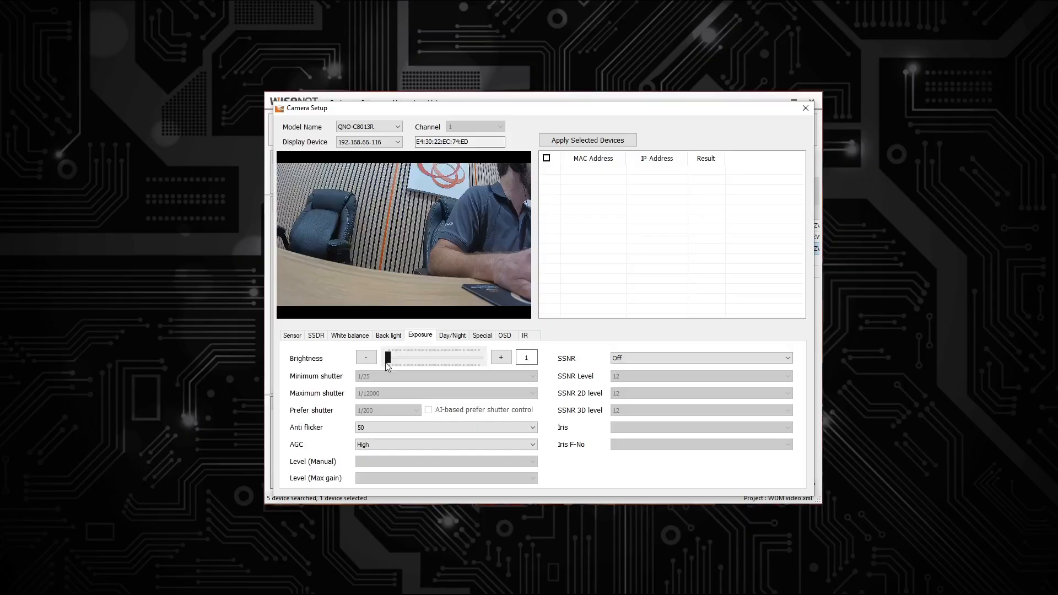
pyautogui.moveTo(413, 361); pyautogui.dragTo(432, 359)
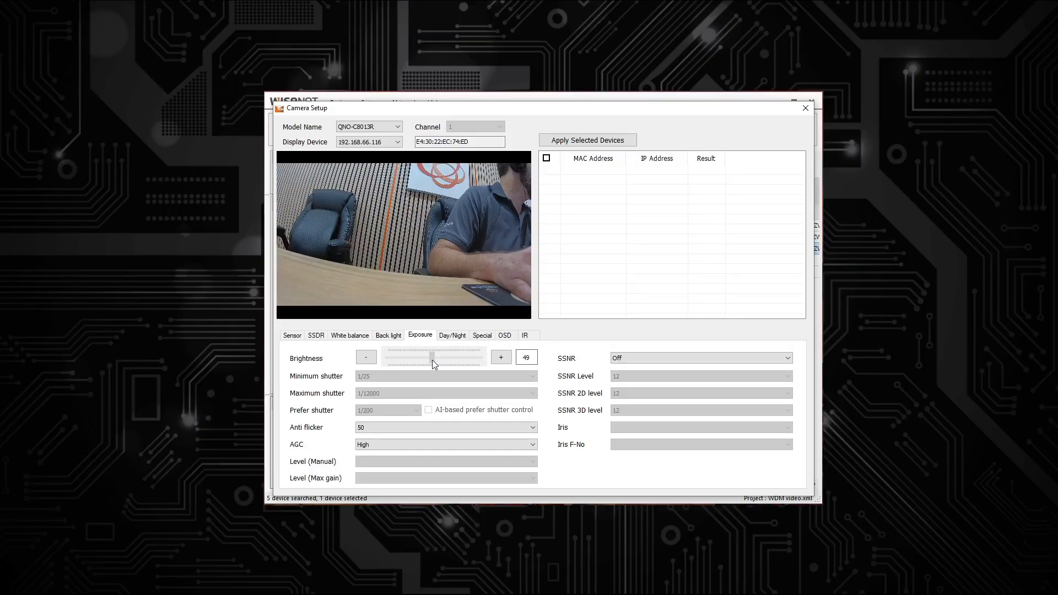
pyautogui.click(501, 357)
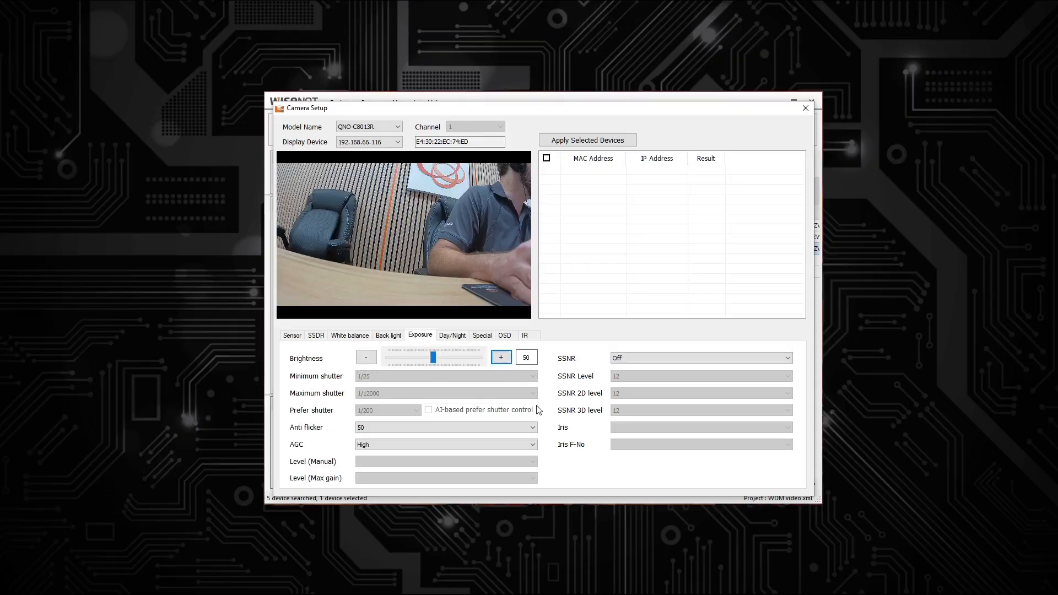
# Step: Switch back light mode to WDR, return it to Off, and close Camera Setup
pyautogui.click(396, 337)
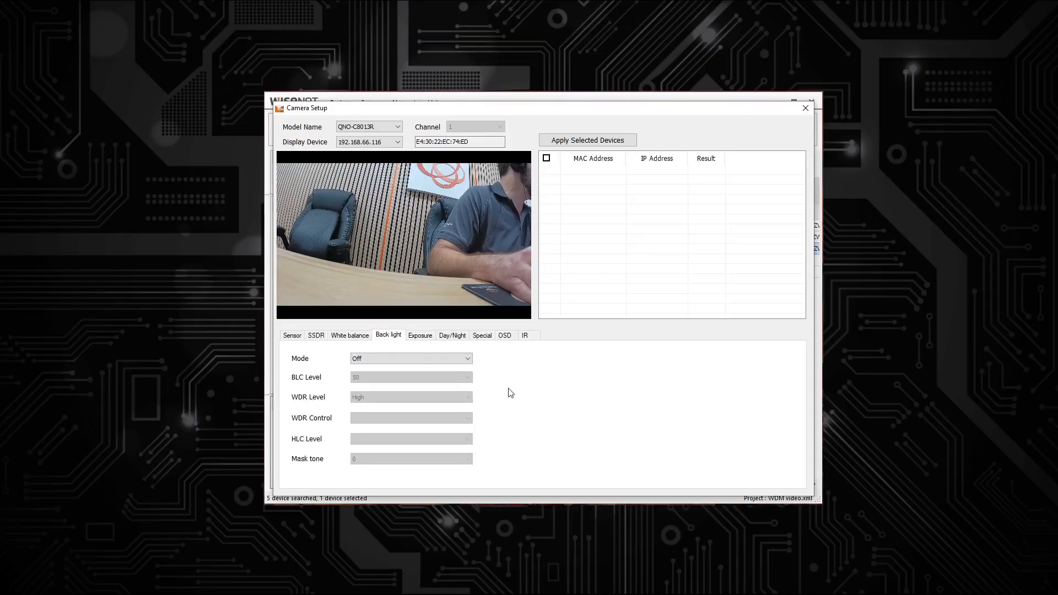
pyautogui.click(378, 359)
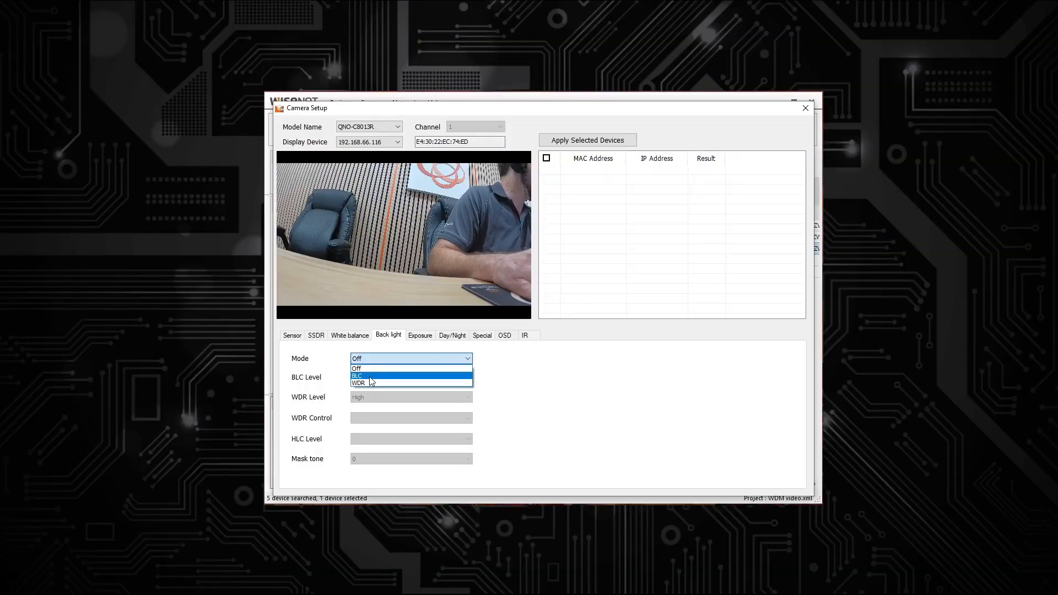
pyautogui.click(369, 383)
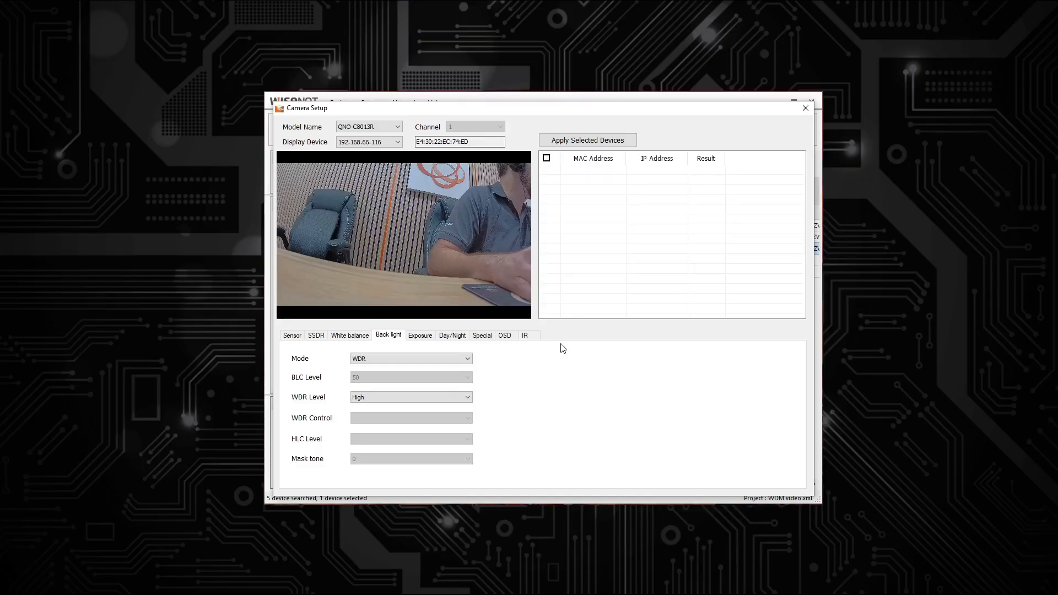
pyautogui.click(412, 360)
pyautogui.click(414, 368)
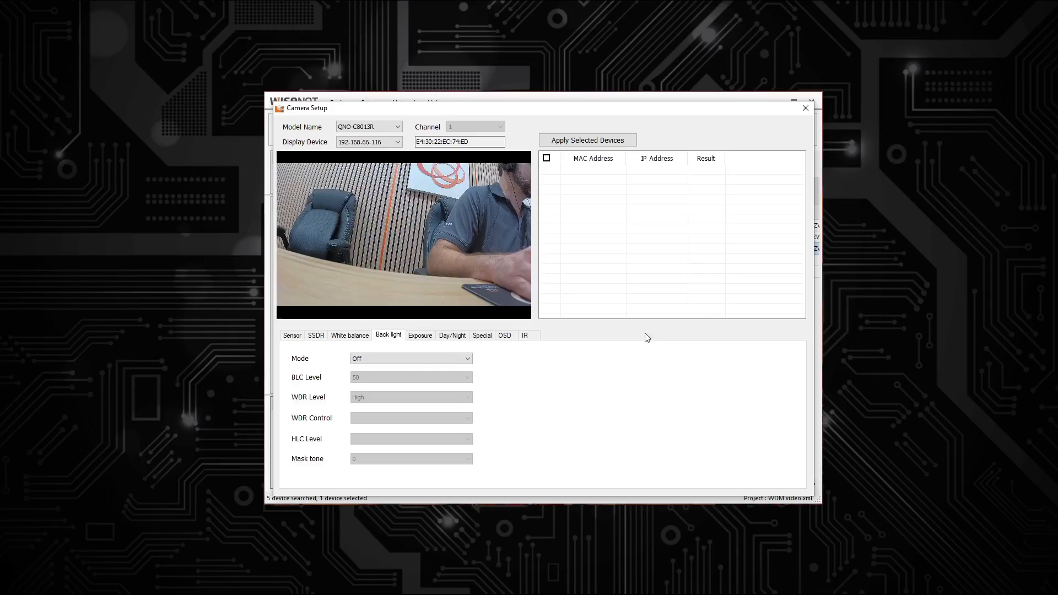
pyautogui.click(804, 109)
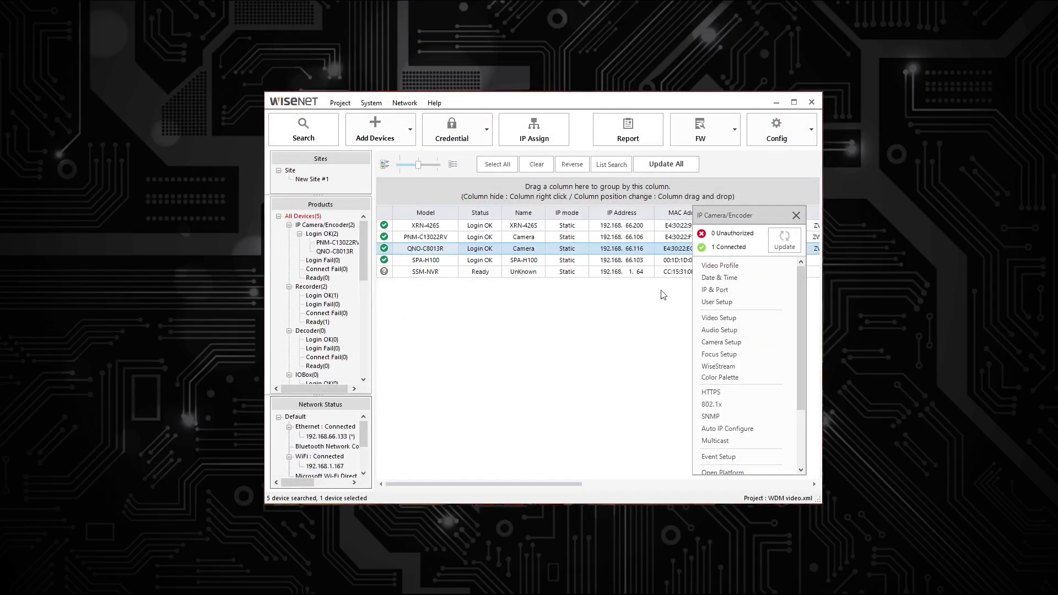
# Step: Open Live Viewer for the QNO-C8013R (1920x1080 H.264) and show PTZ Control
pyautogui.rightClick(417, 251)
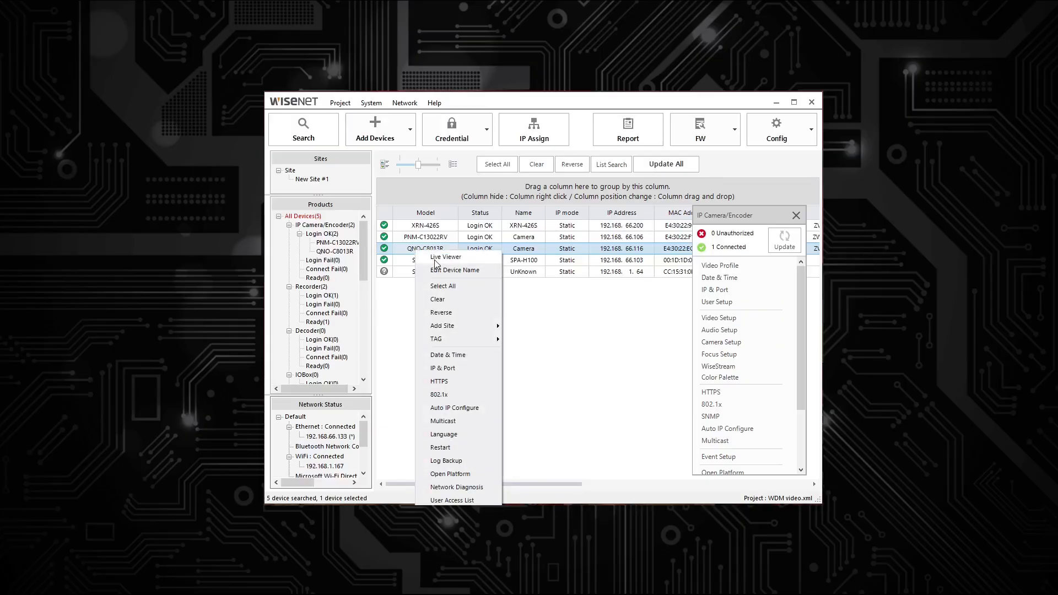
pyautogui.click(435, 259)
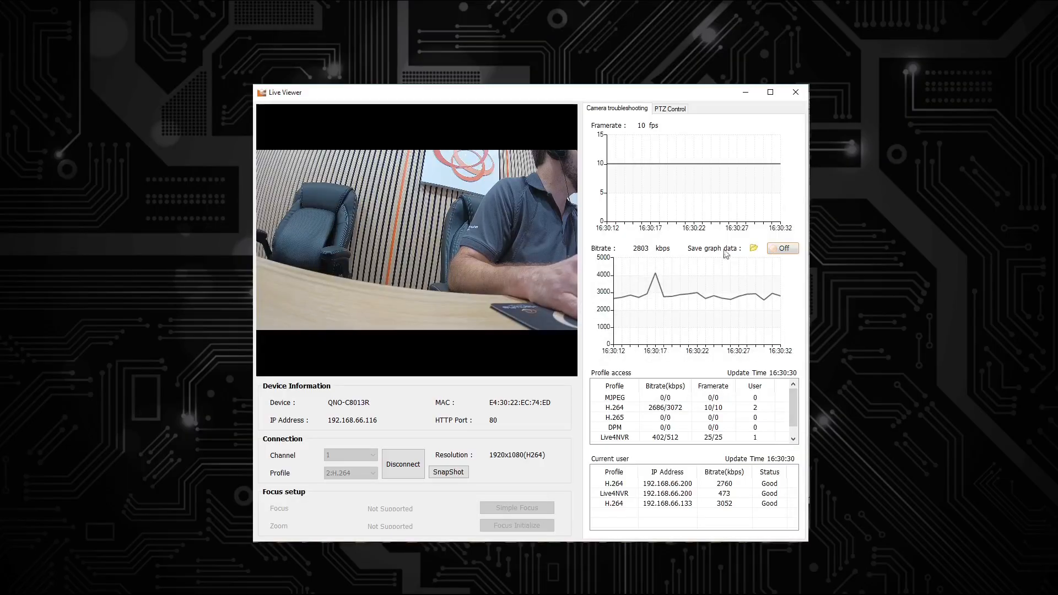
pyautogui.click(670, 109)
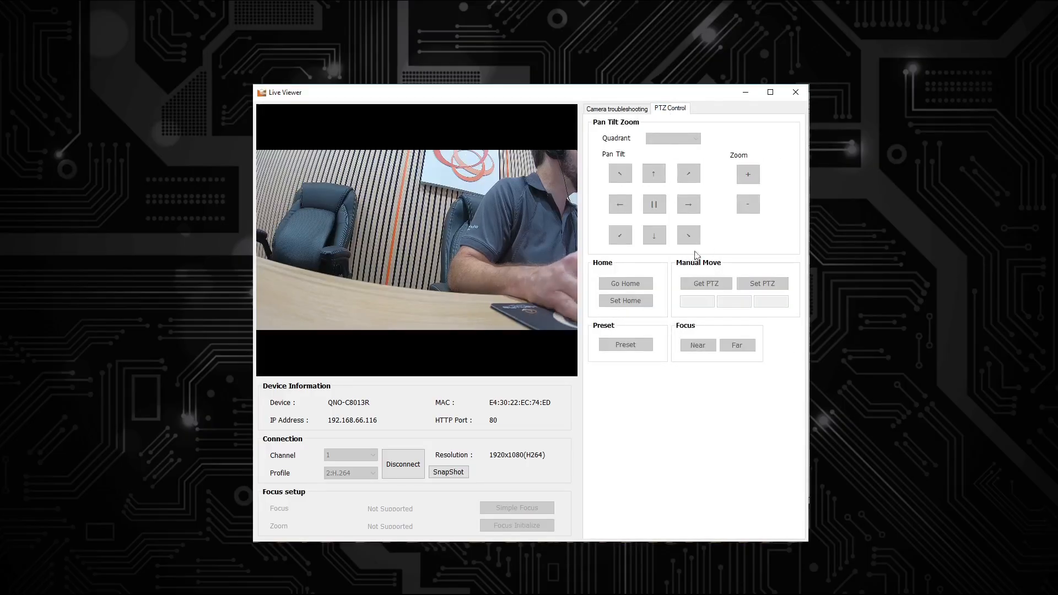